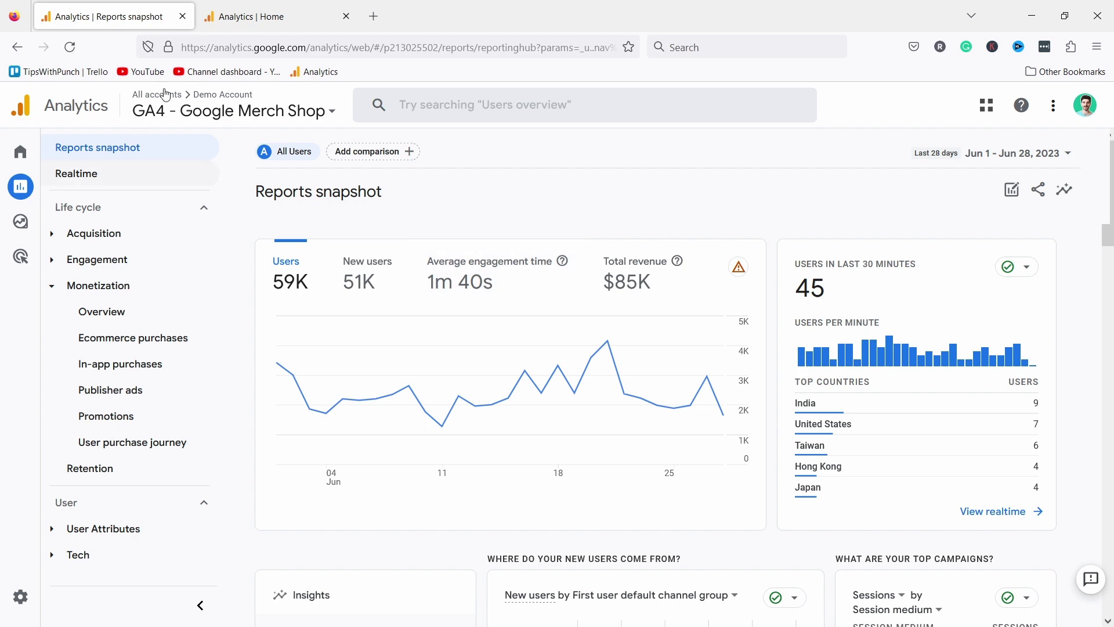
pyautogui.scroll(-8, 314, 191)
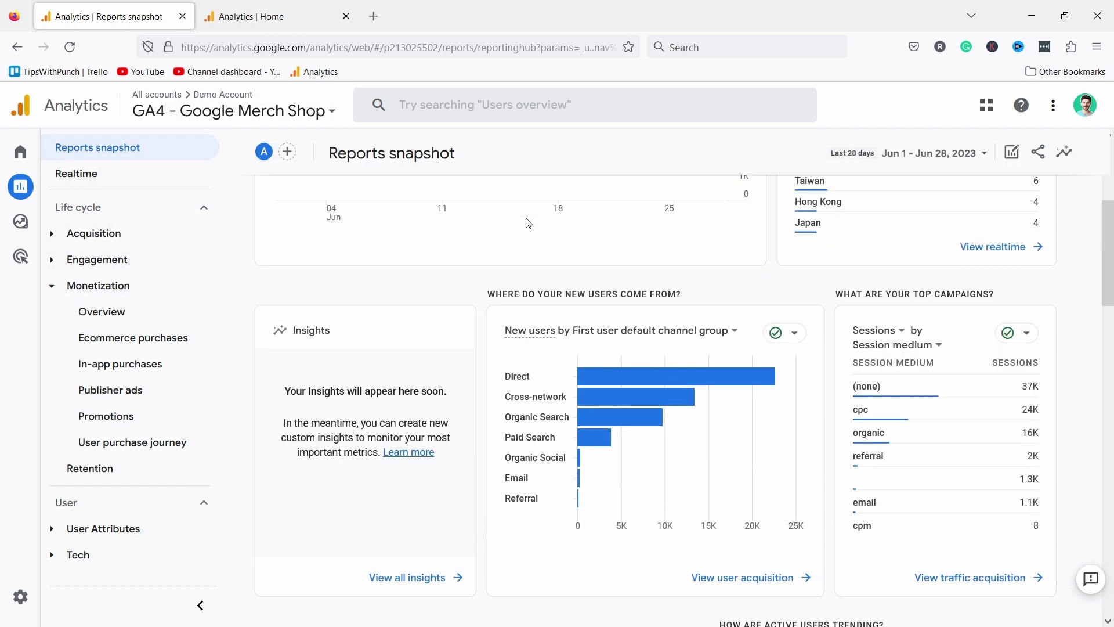
pyautogui.moveTo(1109, 271); pyautogui.dragTo(1110, 470)
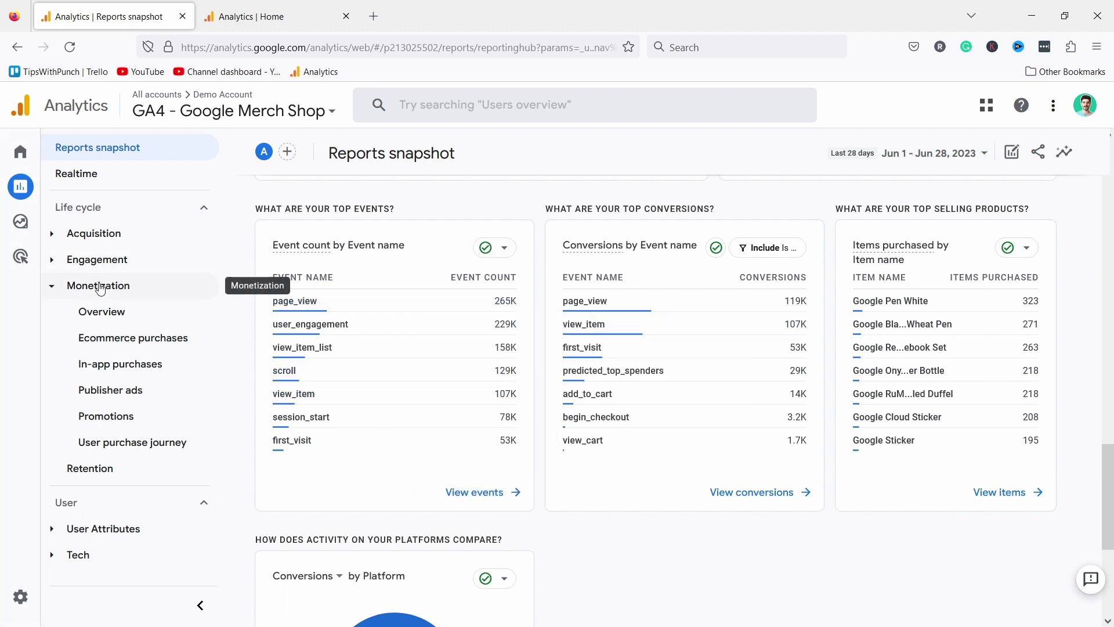
# Open Monetization overview and scroll its cards showing $85K revenue and 845 purchasers
pyautogui.click(111, 313)
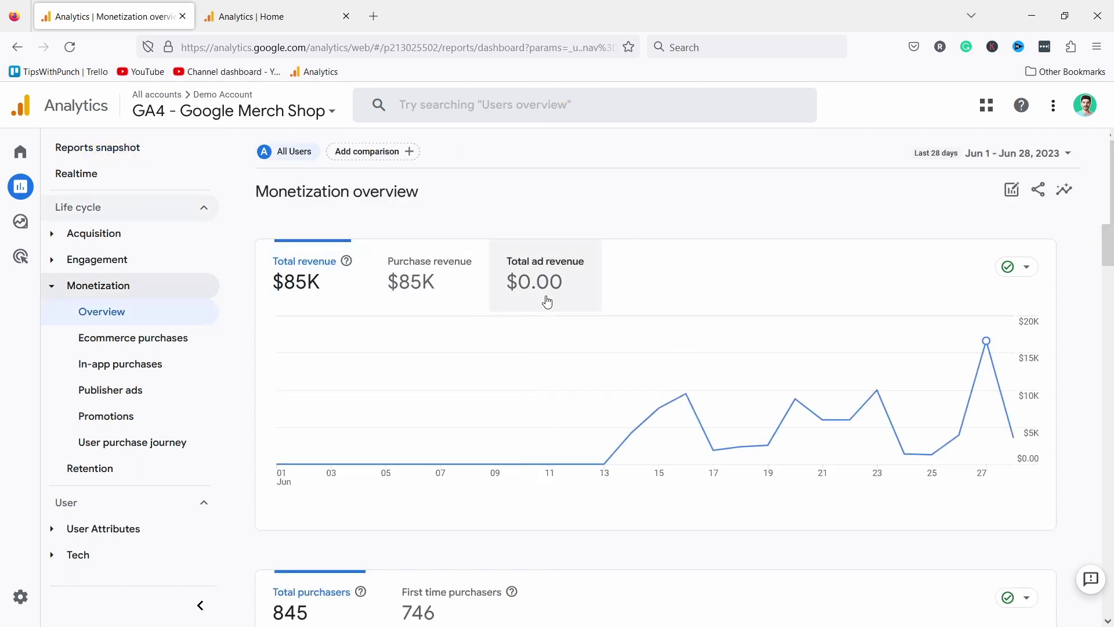
pyautogui.scroll(-9, 828, 303)
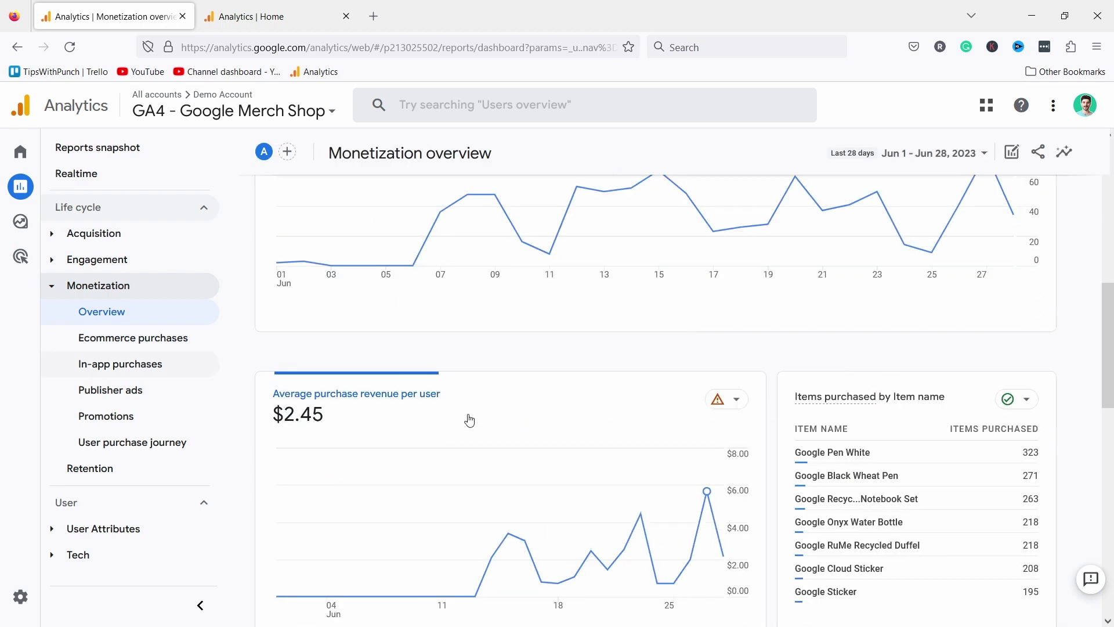
pyautogui.scroll(-5, 416, 388)
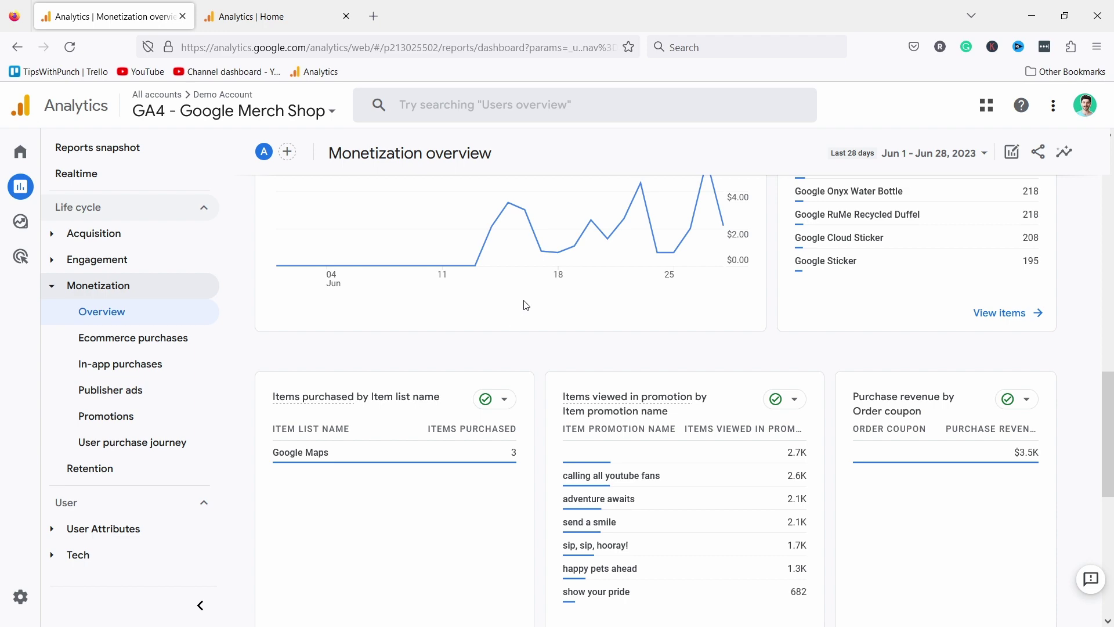
pyautogui.scroll(6, 526, 305)
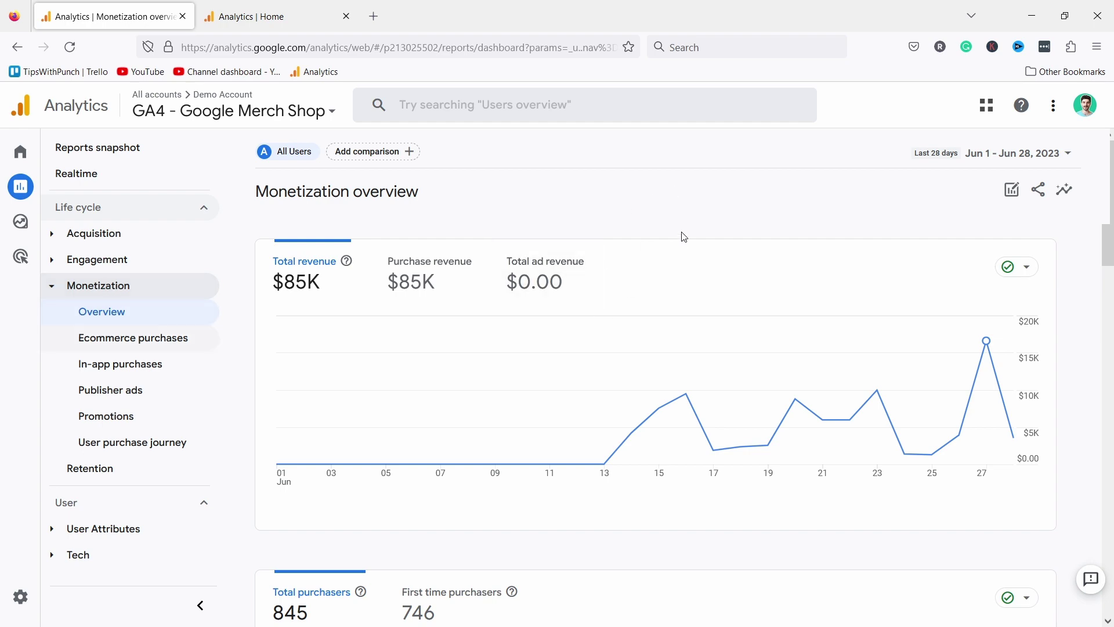
pyautogui.scroll(-10, 644, 325)
pyautogui.scroll(-4, 643, 324)
pyautogui.scroll(-2, 647, 286)
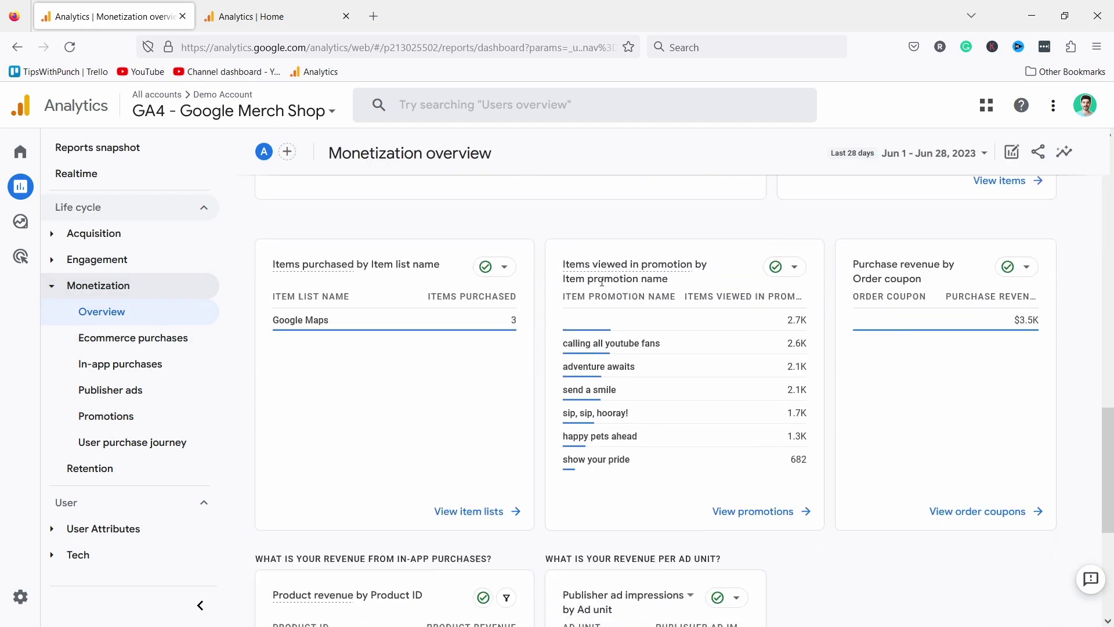
# Open the full Purchase revenue by Order coupon report and scroll through it
pyautogui.click(955, 516)
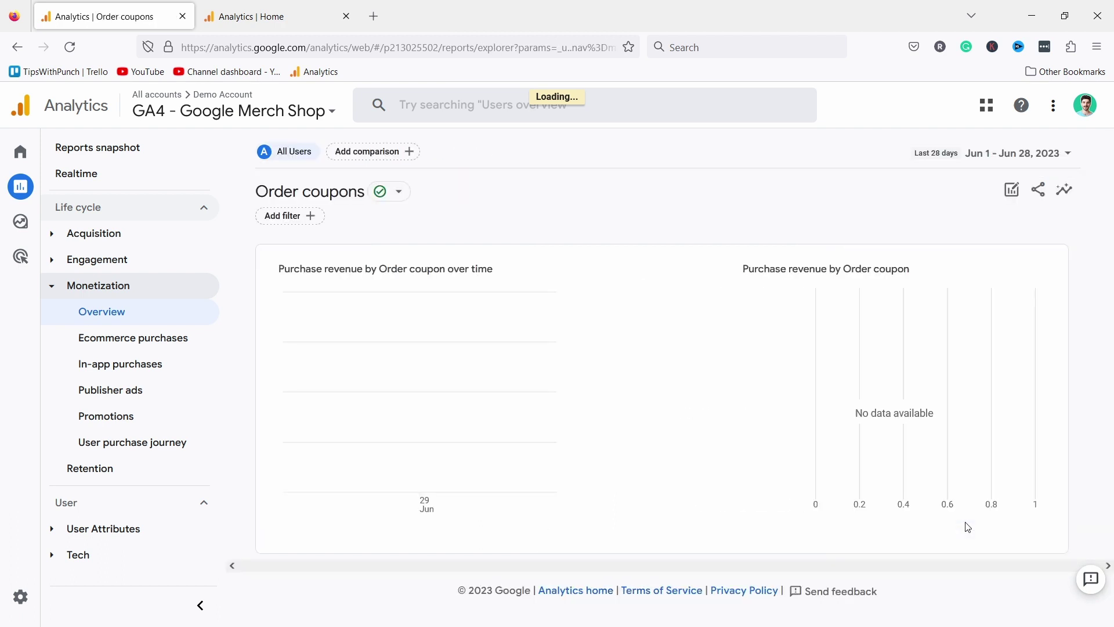
pyautogui.scroll(-2, 647, 295)
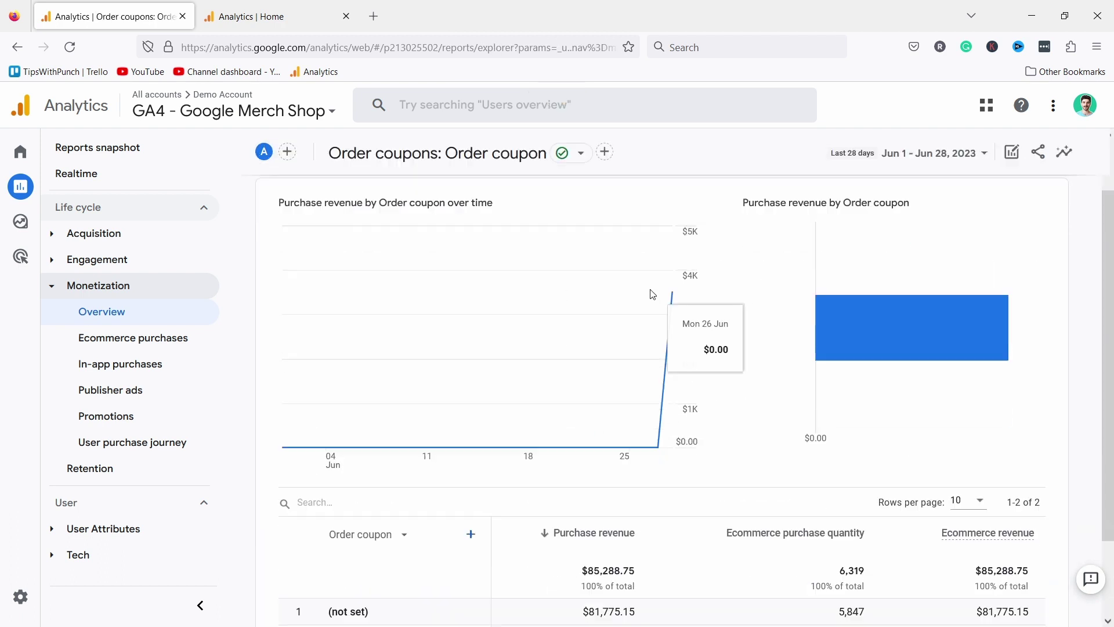
pyautogui.scroll(-2, 634, 297)
pyautogui.scroll(5, 659, 284)
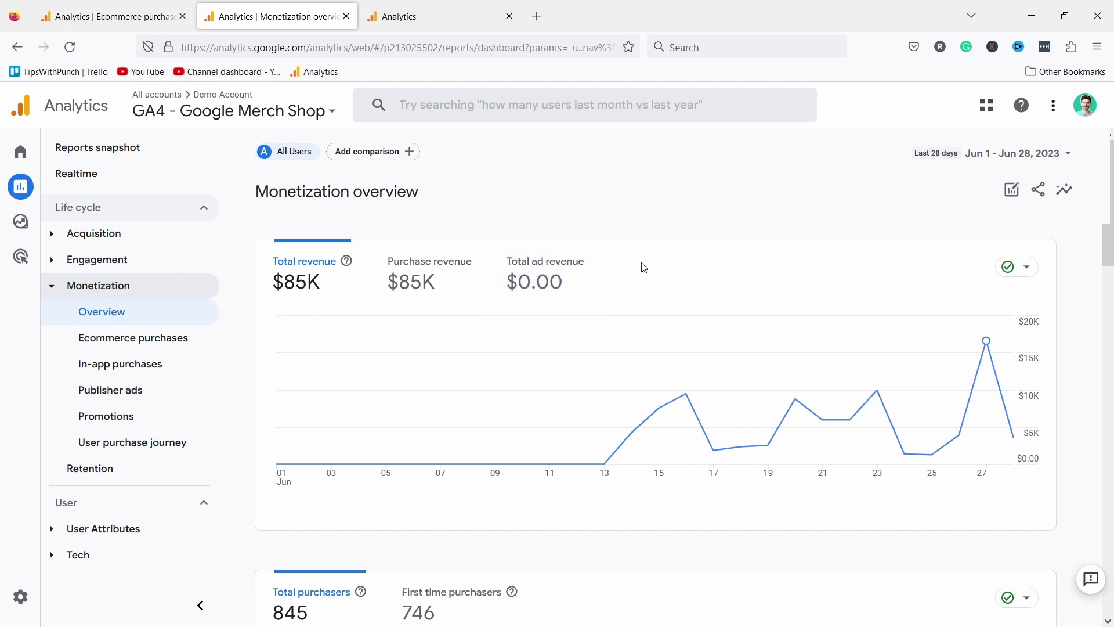
# Scroll up and down through the Monetization overview cards
pyautogui.scroll(-1, 381, 316)
pyautogui.scroll(1, 336, 296)
pyautogui.scroll(-5, 334, 348)
pyautogui.scroll(-5, 441, 290)
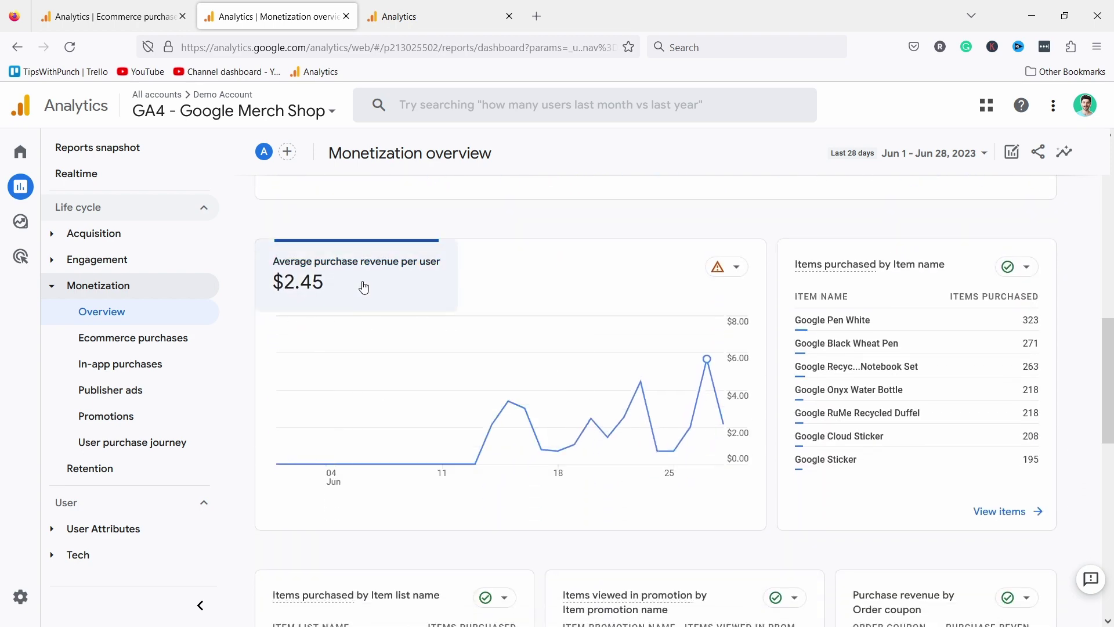
pyautogui.scroll(4, 441, 267)
pyautogui.scroll(5, 448, 278)
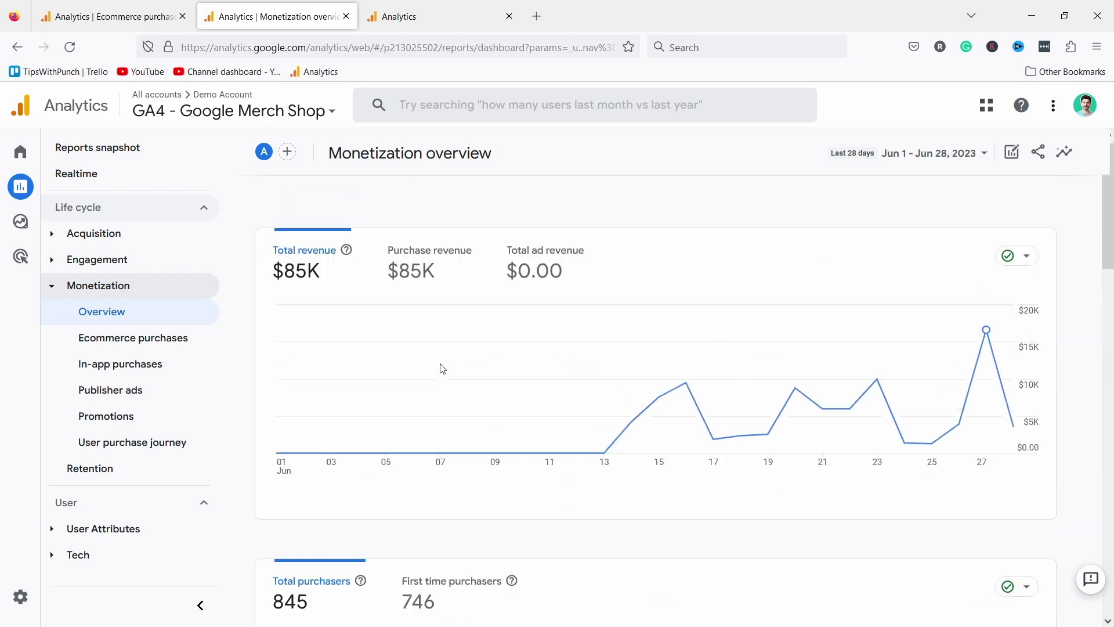
pyautogui.scroll(-4, 465, 303)
pyautogui.scroll(-6, 465, 303)
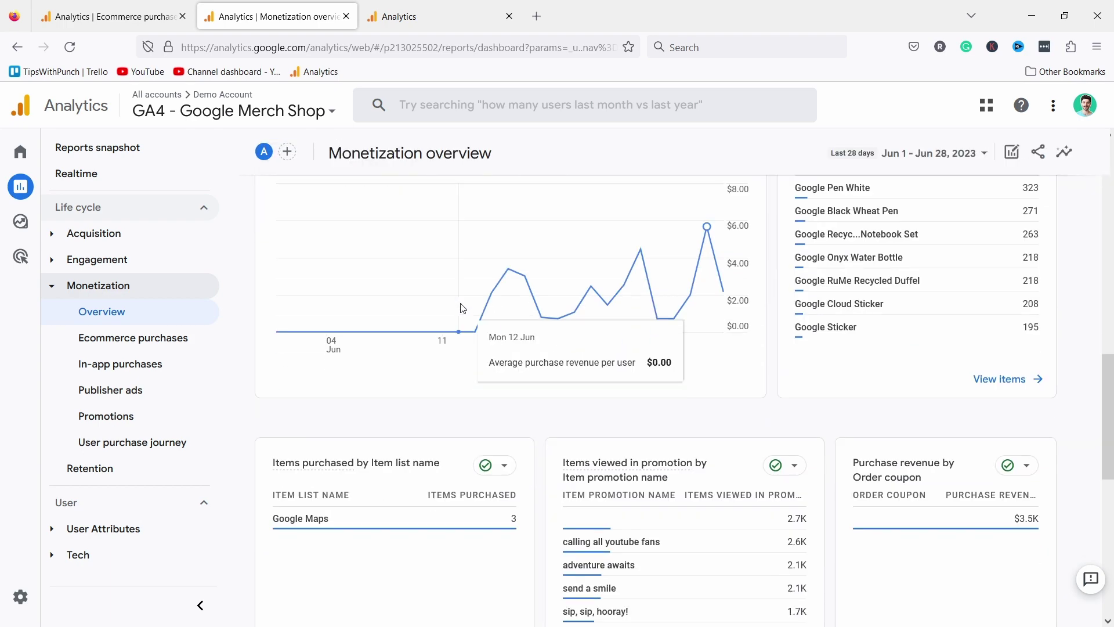
pyautogui.scroll(-5, 787, 562)
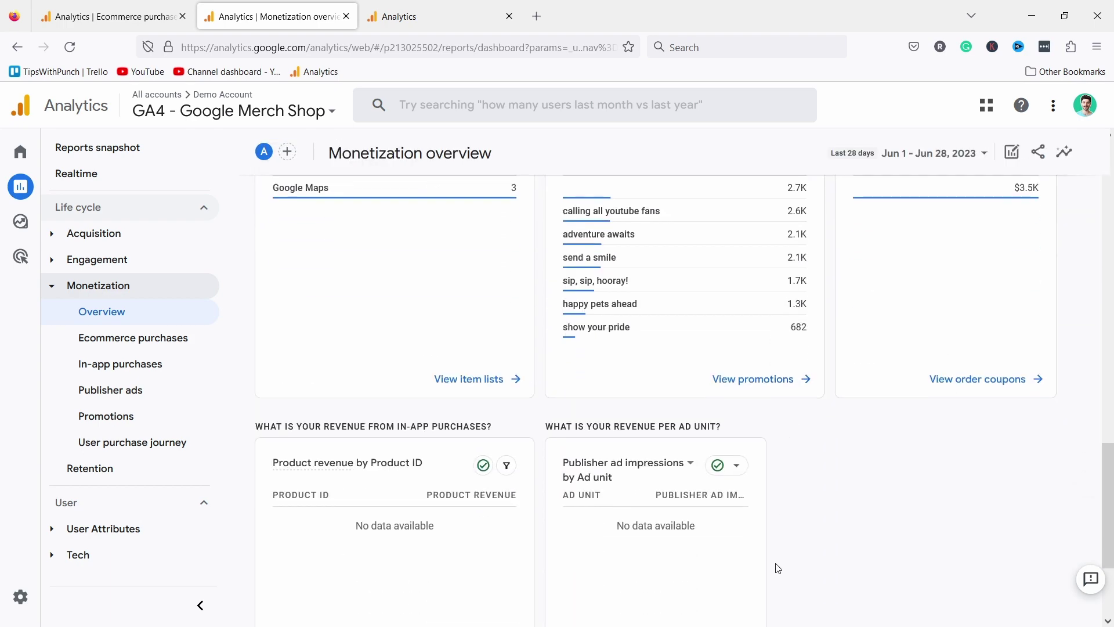
pyautogui.scroll(15, 781, 531)
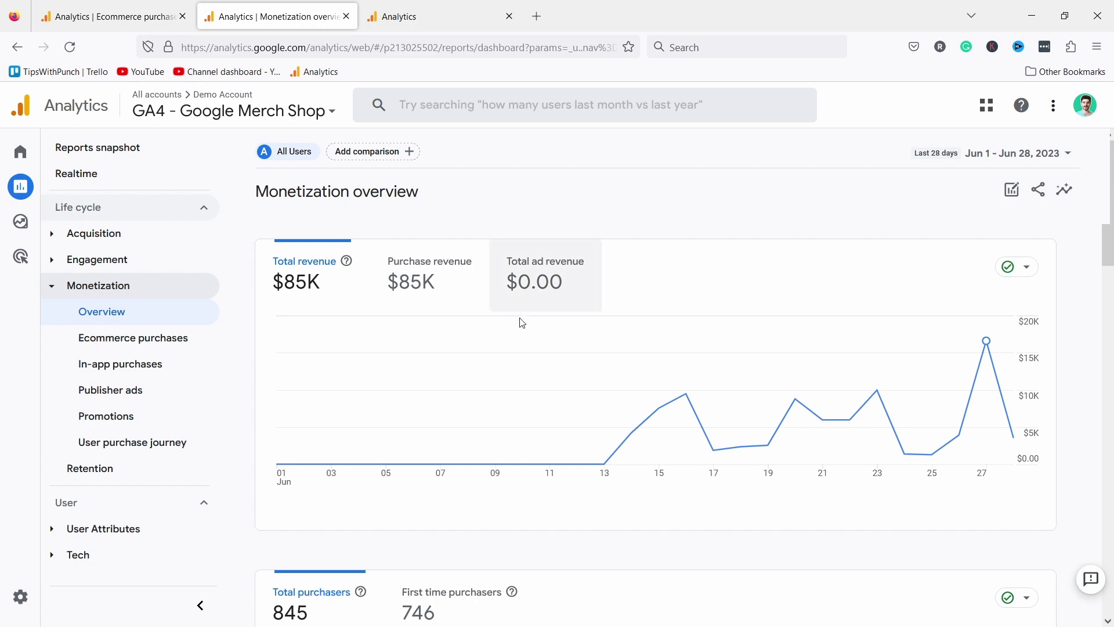
pyautogui.scroll(-12, 527, 325)
pyautogui.scroll(-5, 565, 369)
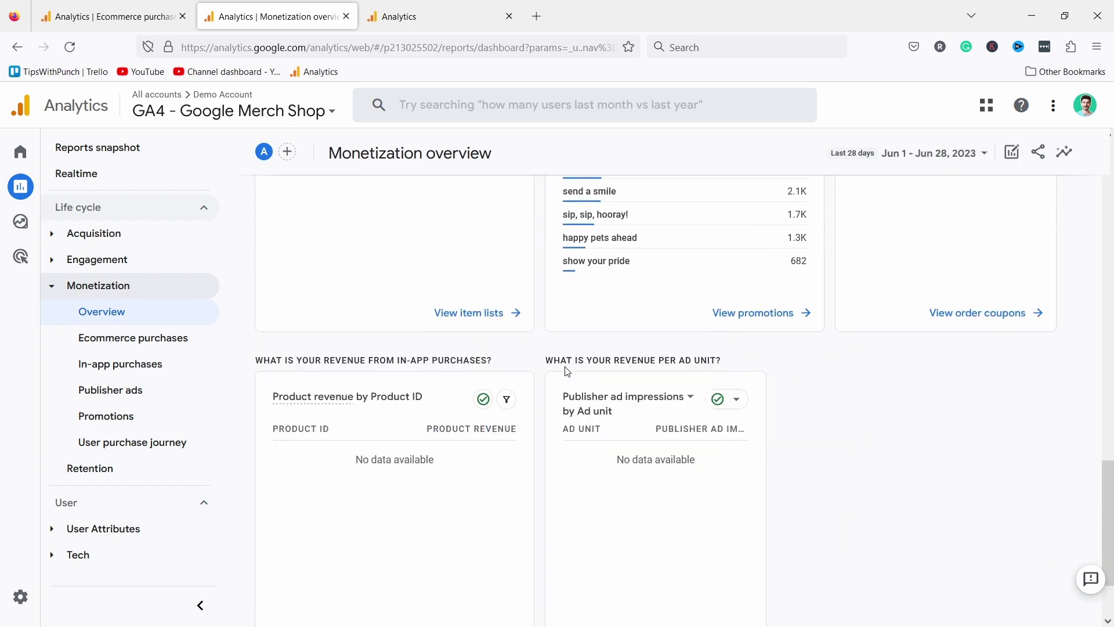
pyautogui.scroll(5, 835, 383)
pyautogui.scroll(12, 850, 398)
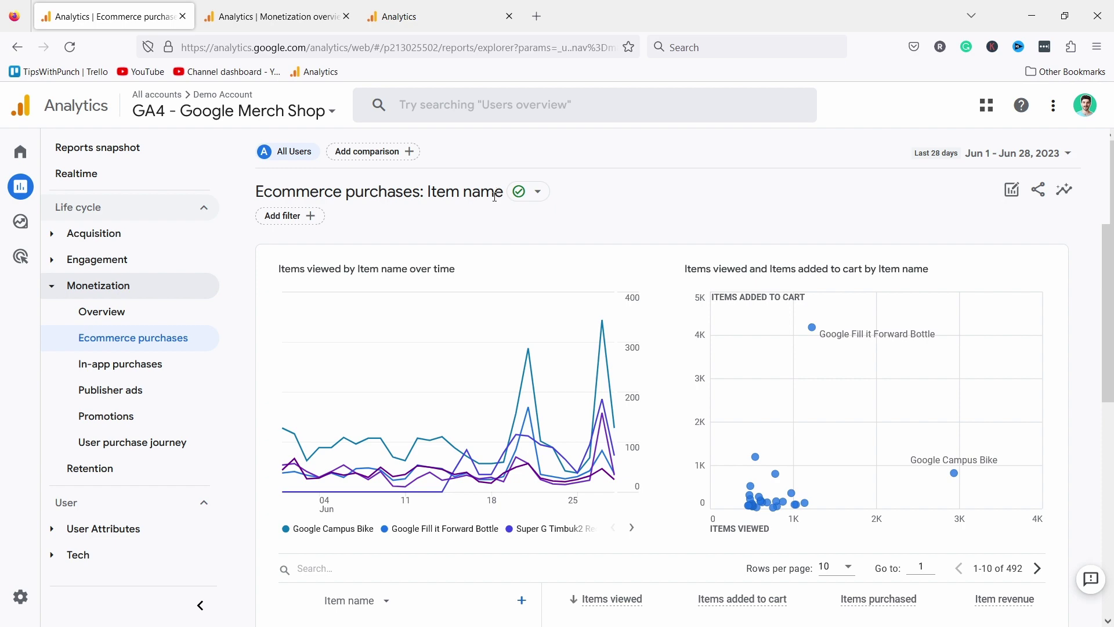
pyautogui.scroll(-3, 522, 348)
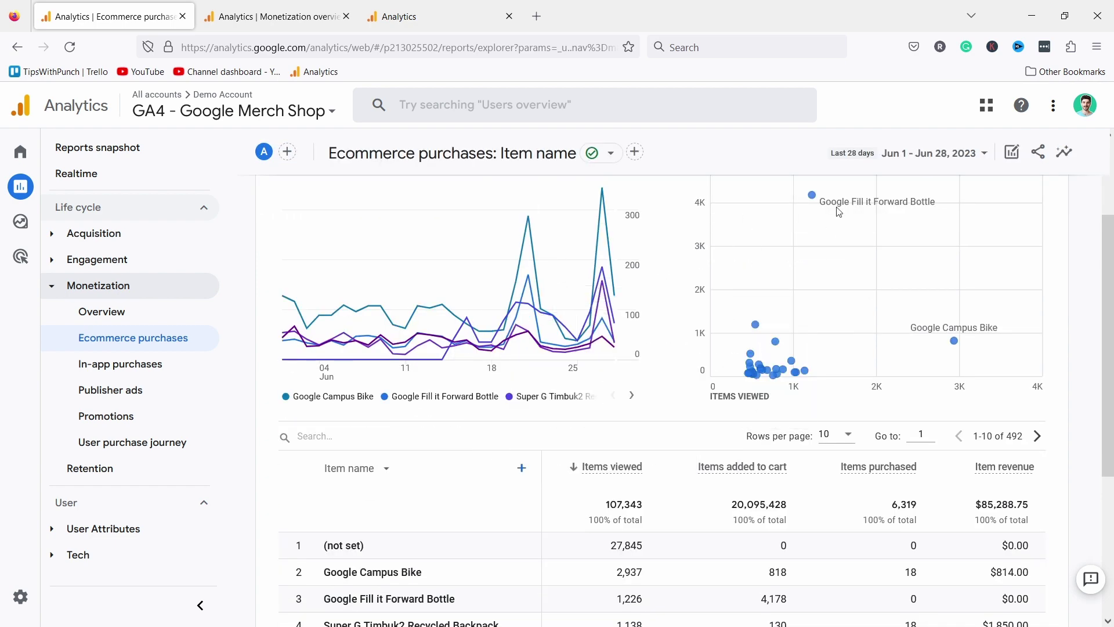
pyautogui.scroll(-3, 608, 348)
pyautogui.scroll(2, 683, 259)
pyautogui.scroll(-3, 496, 327)
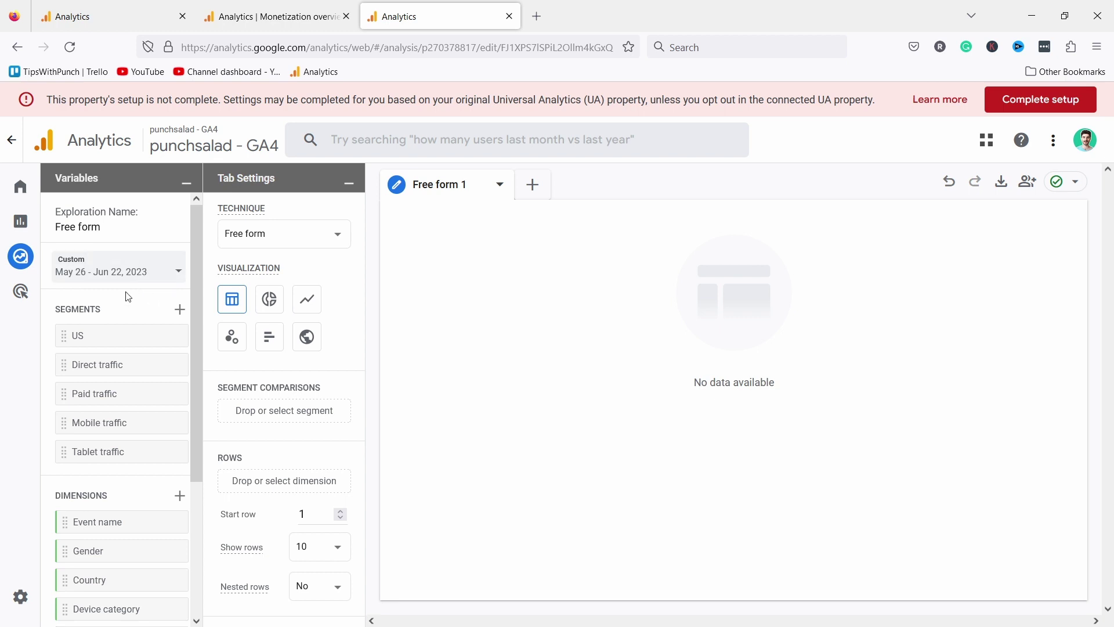
# Build a free-form table with Device category rows, Active users values and Country columns
pyautogui.scroll(-3, 125, 406)
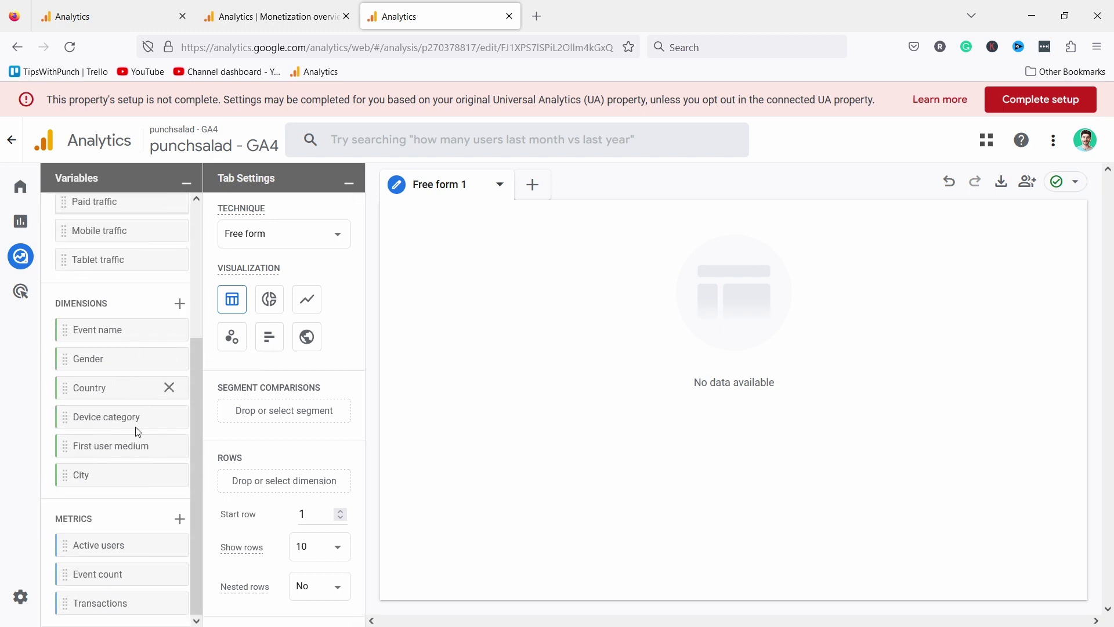
pyautogui.moveTo(114, 418); pyautogui.dragTo(280, 464)
pyautogui.scroll(-4, 278, 459)
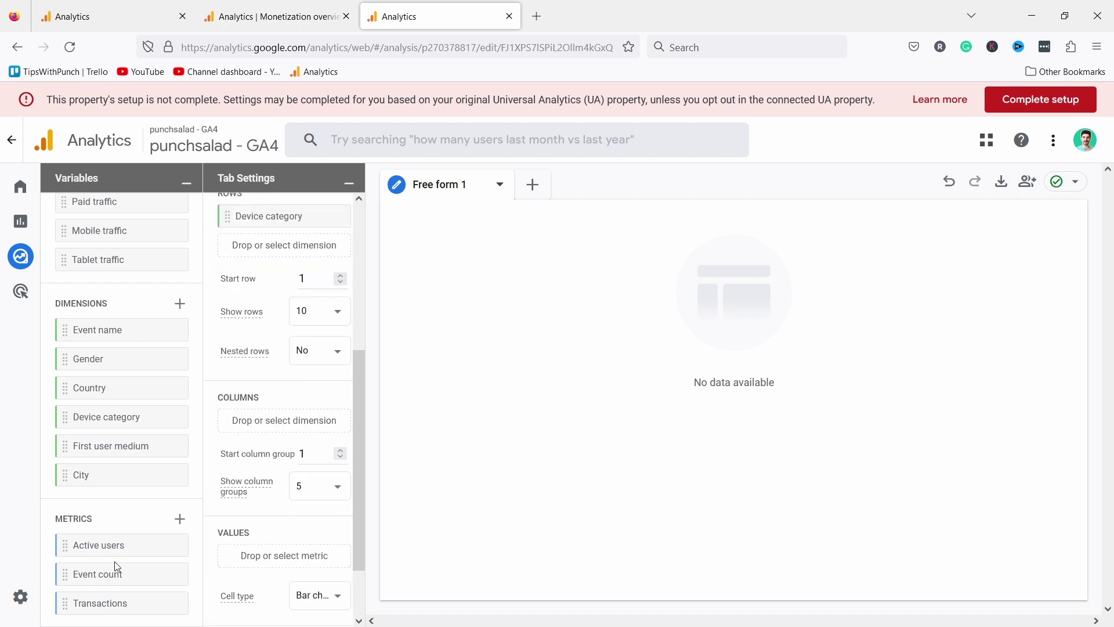
pyautogui.moveTo(95, 544); pyautogui.dragTo(282, 556)
pyautogui.moveTo(83, 384); pyautogui.dragTo(262, 419)
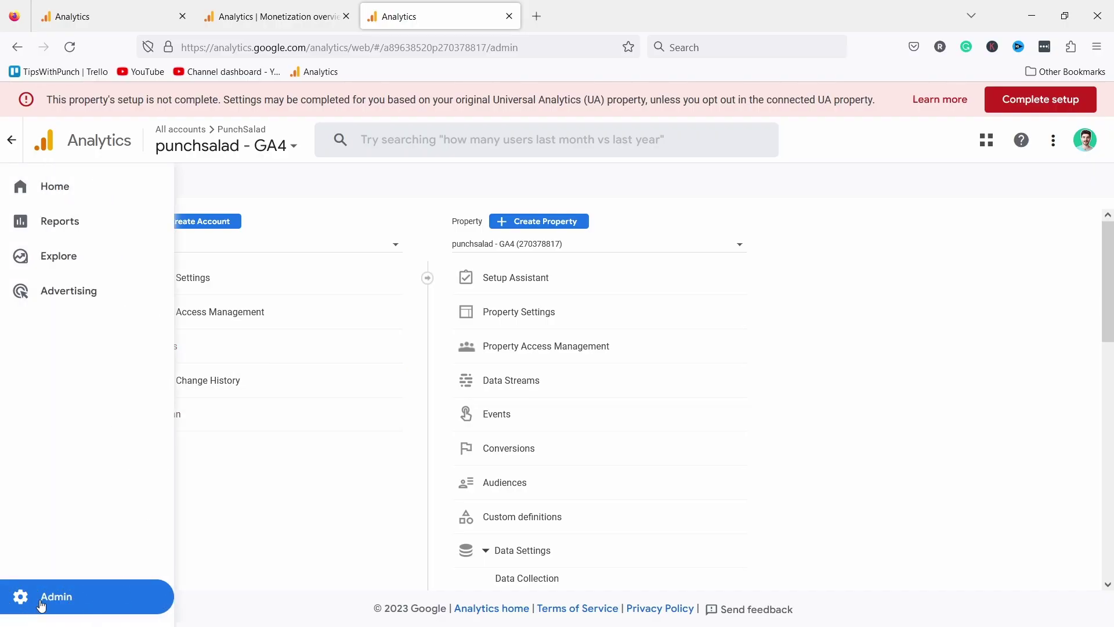
# Open Data Collection and expand the granular location and device data section
pyautogui.scroll(-2, 533, 432)
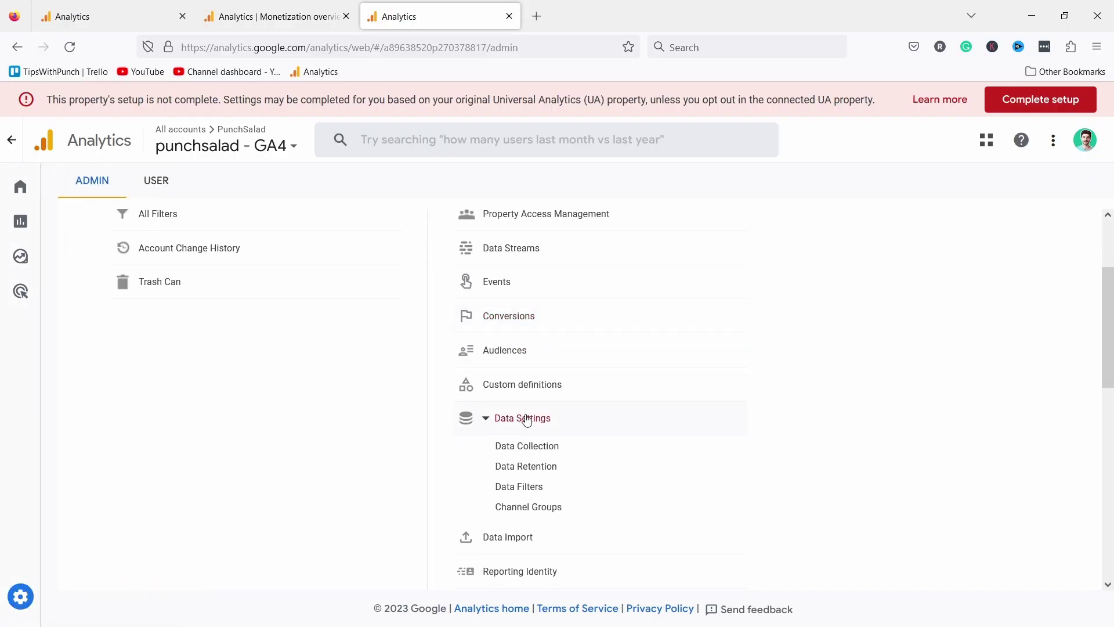
pyautogui.click(530, 446)
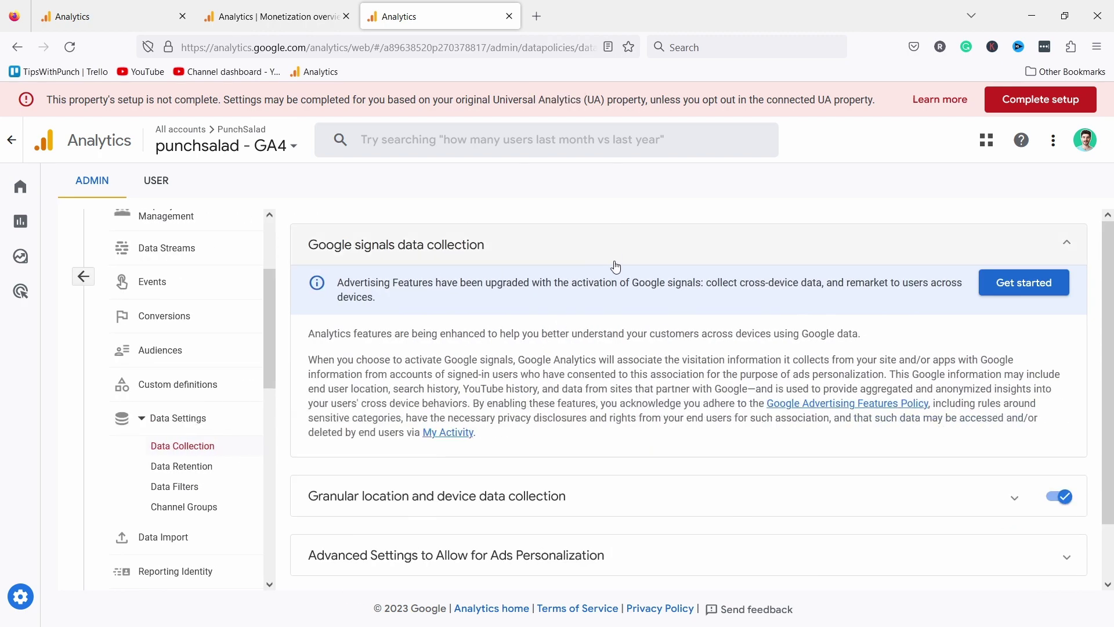
pyautogui.scroll(-1, 603, 264)
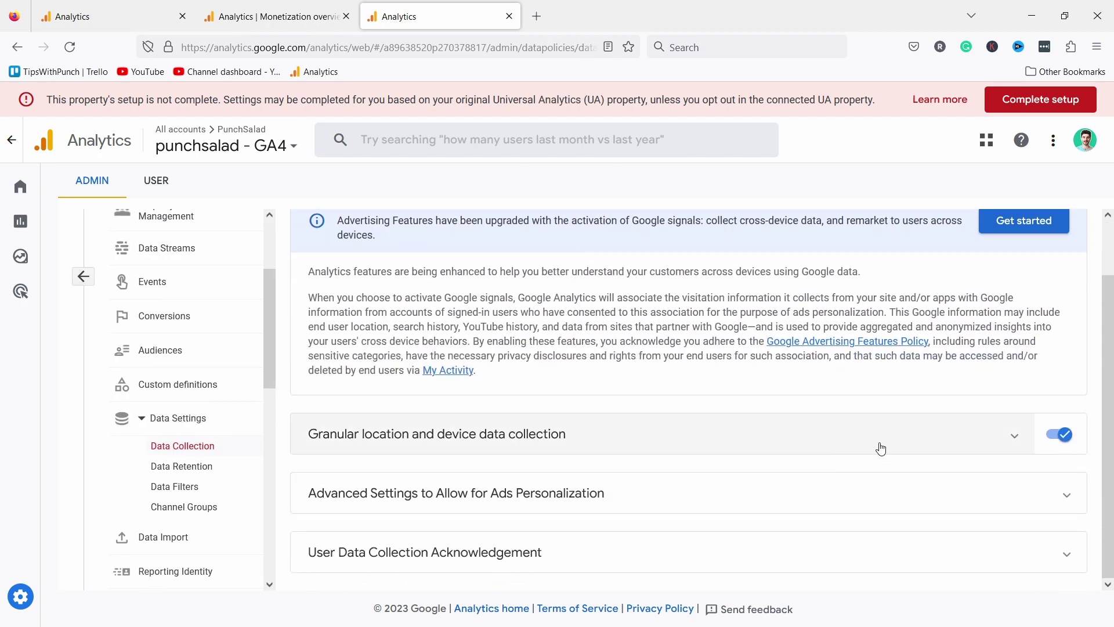
pyautogui.click(982, 436)
# Expand the advanced ads personalization settings, showing 307 of 307 regions allowed
pyautogui.scroll(-2, 934, 401)
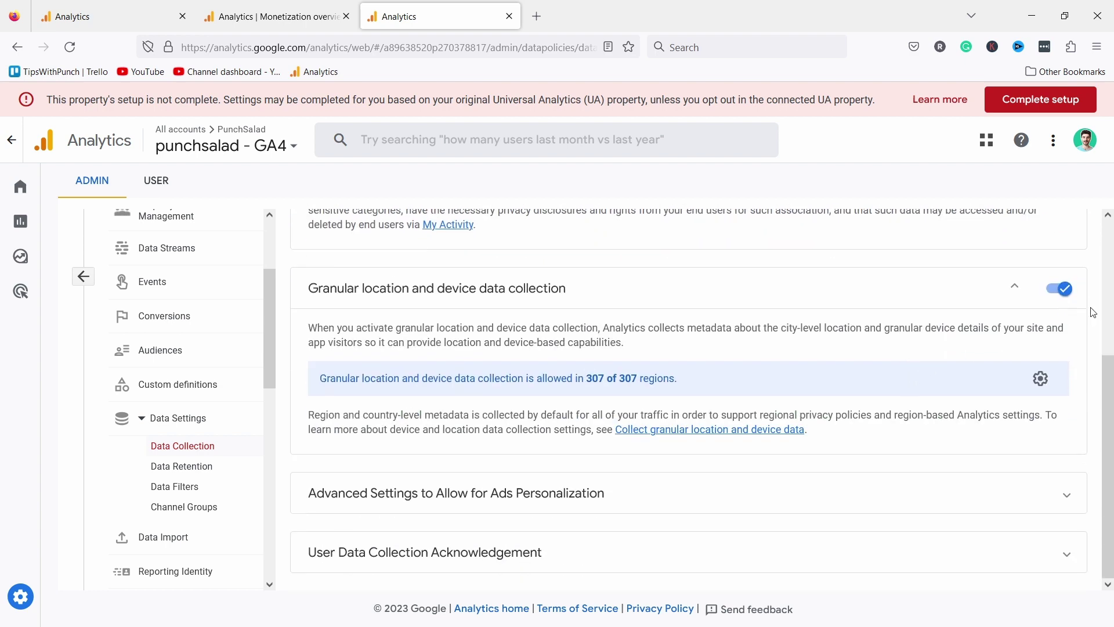
pyautogui.scroll(3, 799, 358)
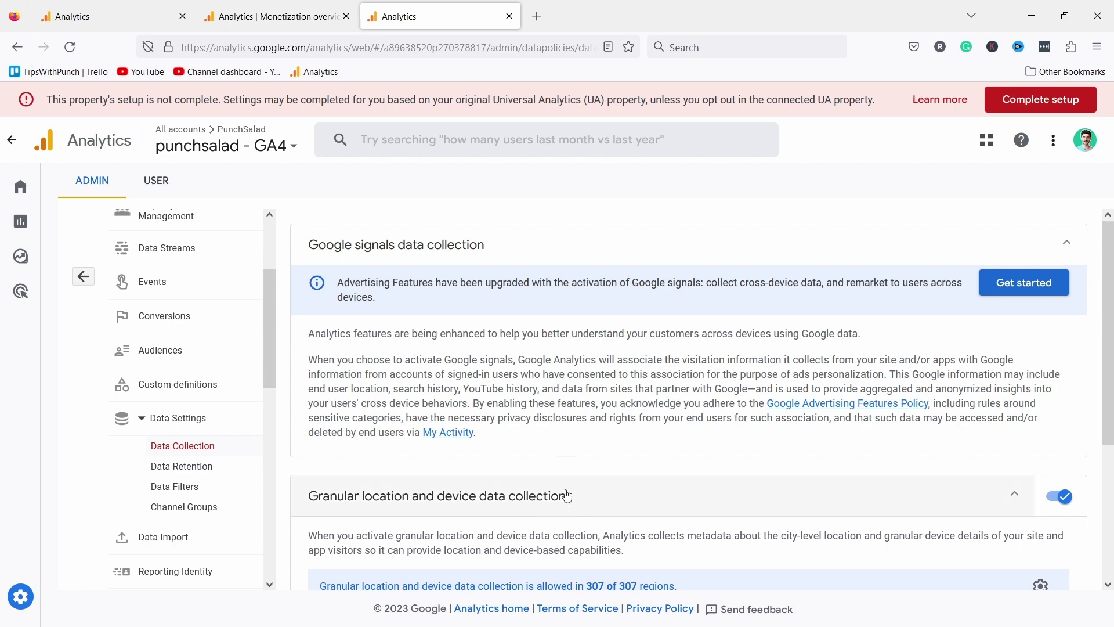
pyautogui.scroll(-3, 580, 400)
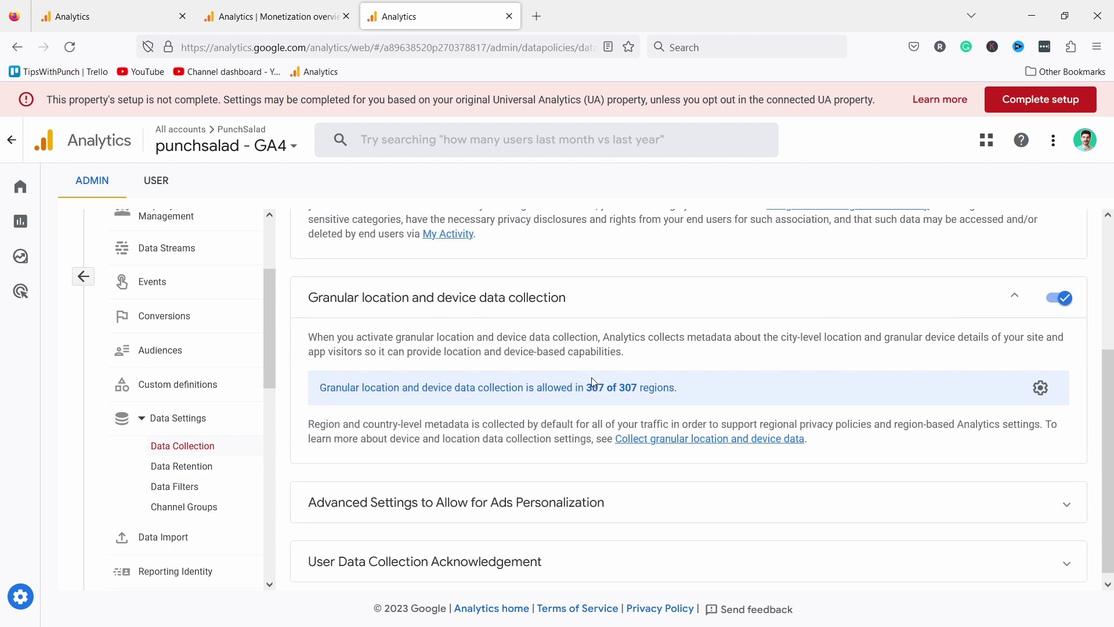
pyautogui.click(604, 503)
pyautogui.scroll(-3, 626, 370)
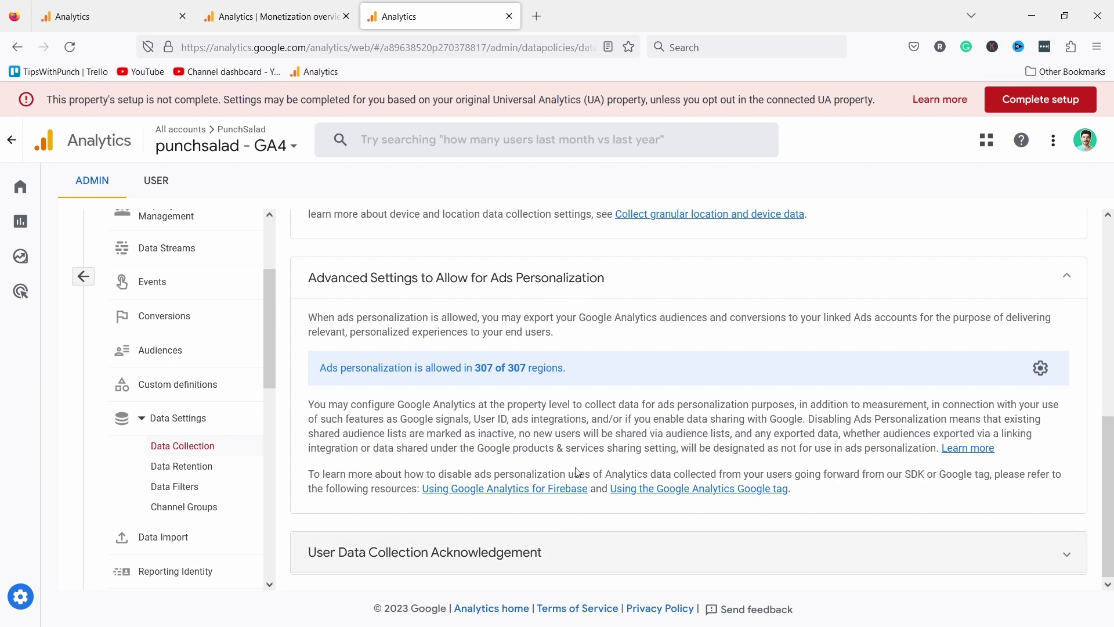
pyautogui.scroll(7, 548, 545)
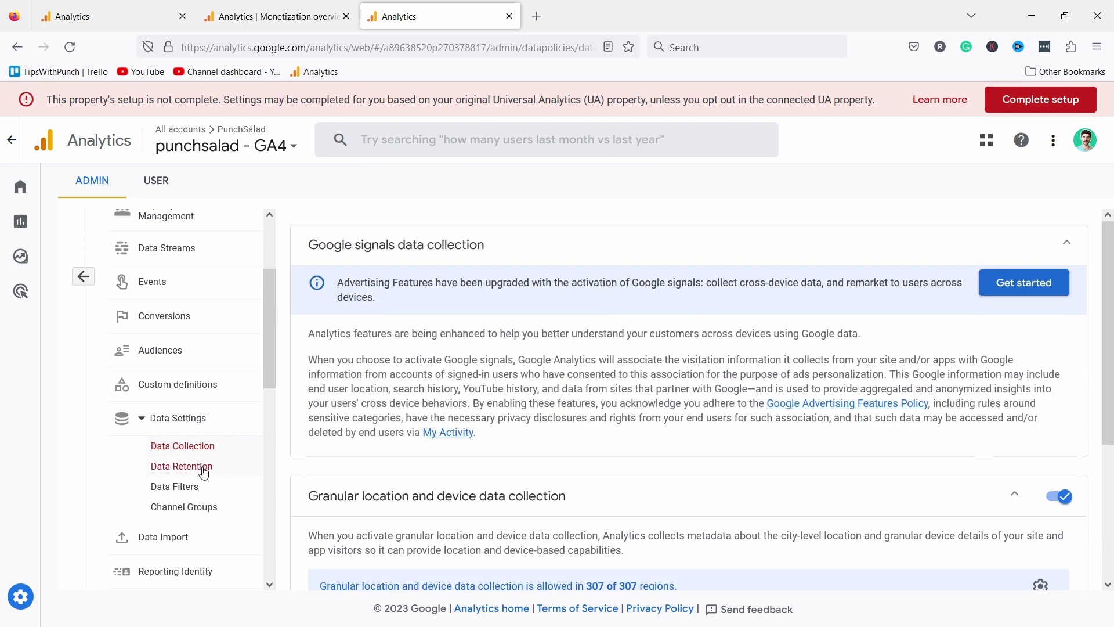
# Set event data retention to 14 months under Data Retention and save
pyautogui.click(203, 470)
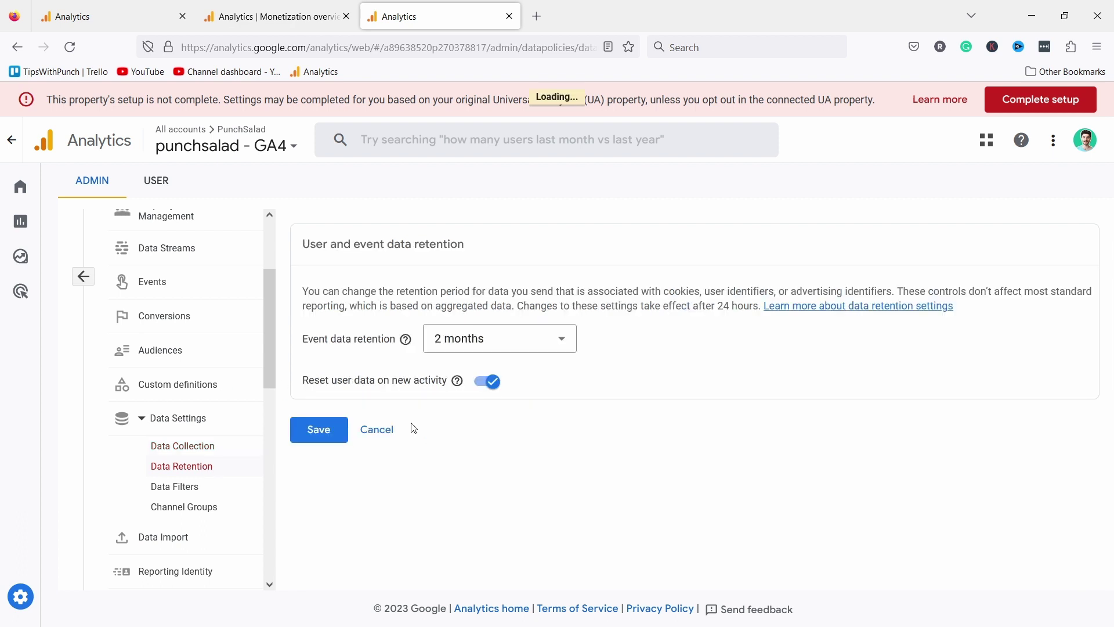
pyautogui.click(467, 338)
pyautogui.click(470, 413)
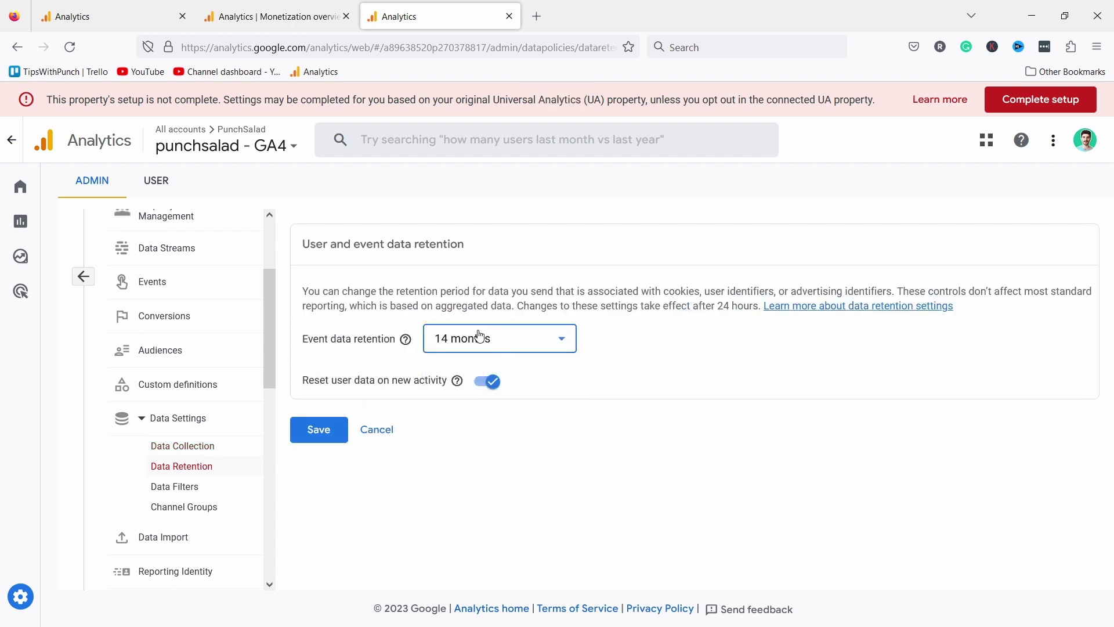
pyautogui.click(343, 431)
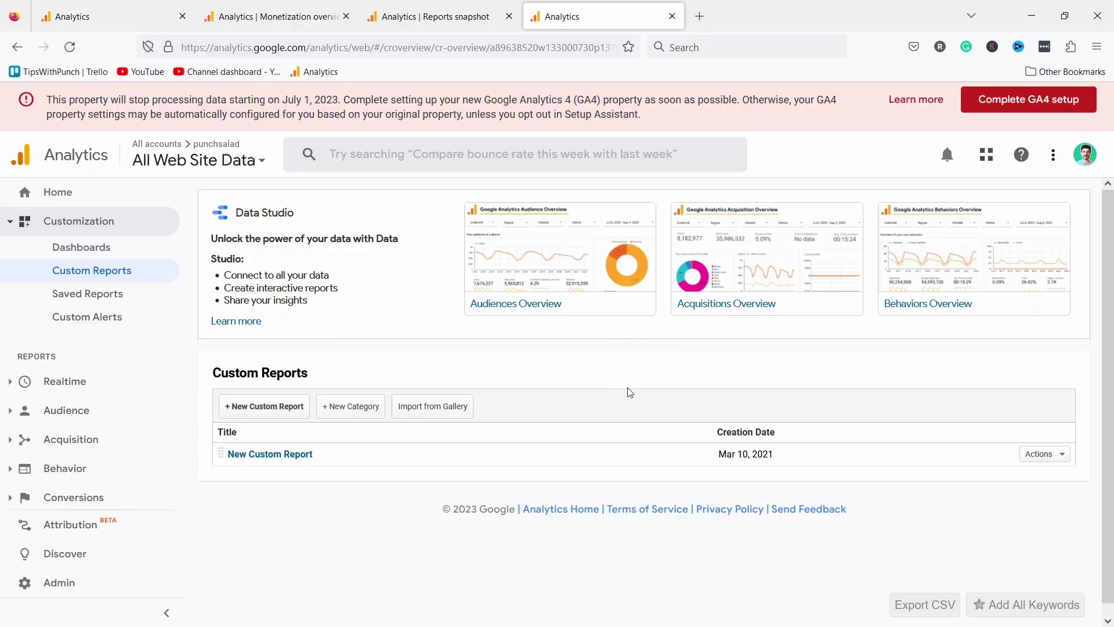
# Share New Custom Report as a template link and select the generated URL
pyautogui.click(1061, 457)
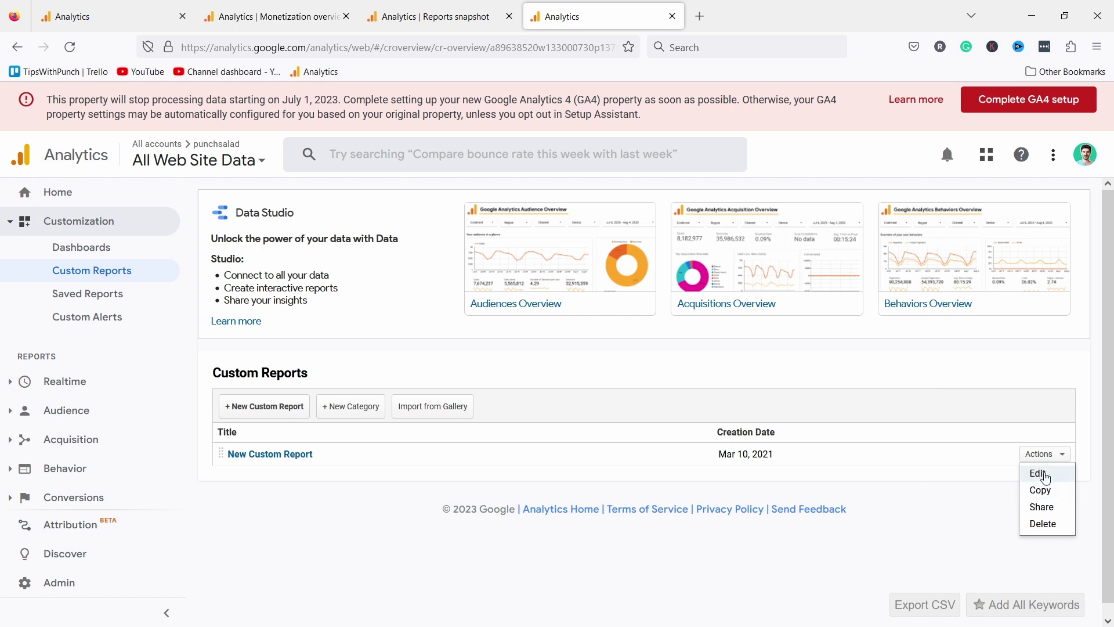
pyautogui.click(1051, 506)
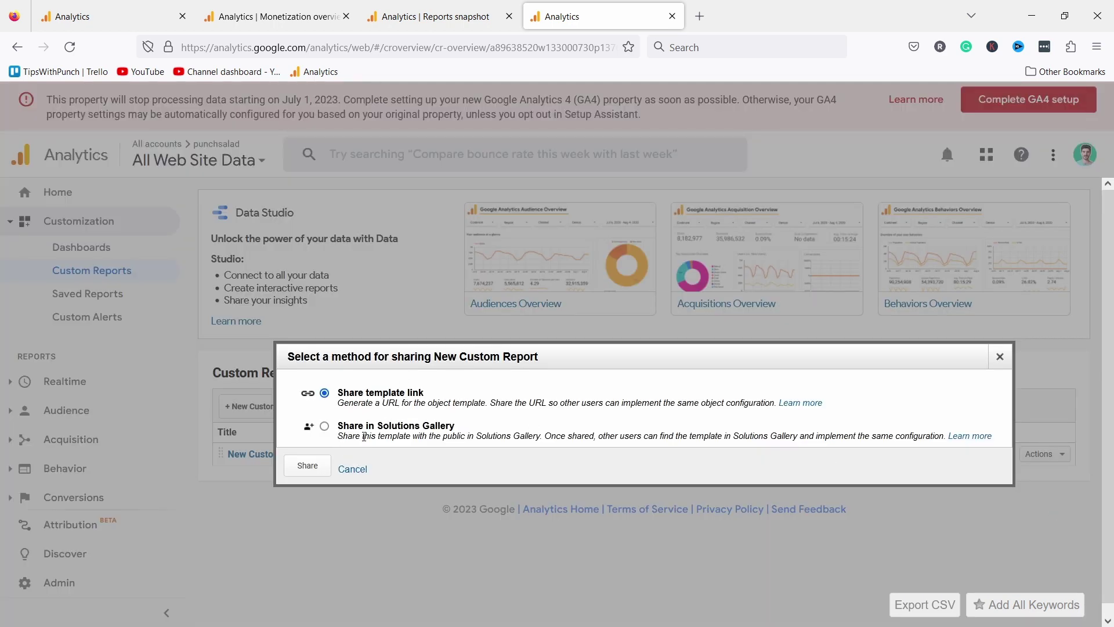
pyautogui.click(306, 464)
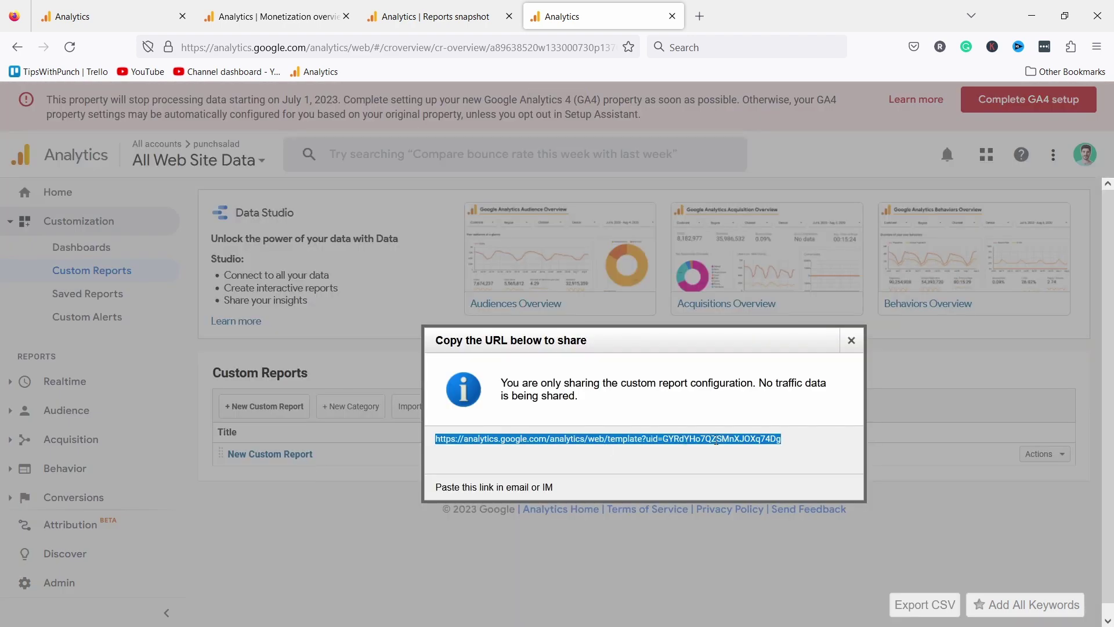
pyautogui.click(695, 509)
pyautogui.tripleClick(778, 439)
# Switch to the GA4 Reports snapshot and get its share link
pyautogui.click(447, 26)
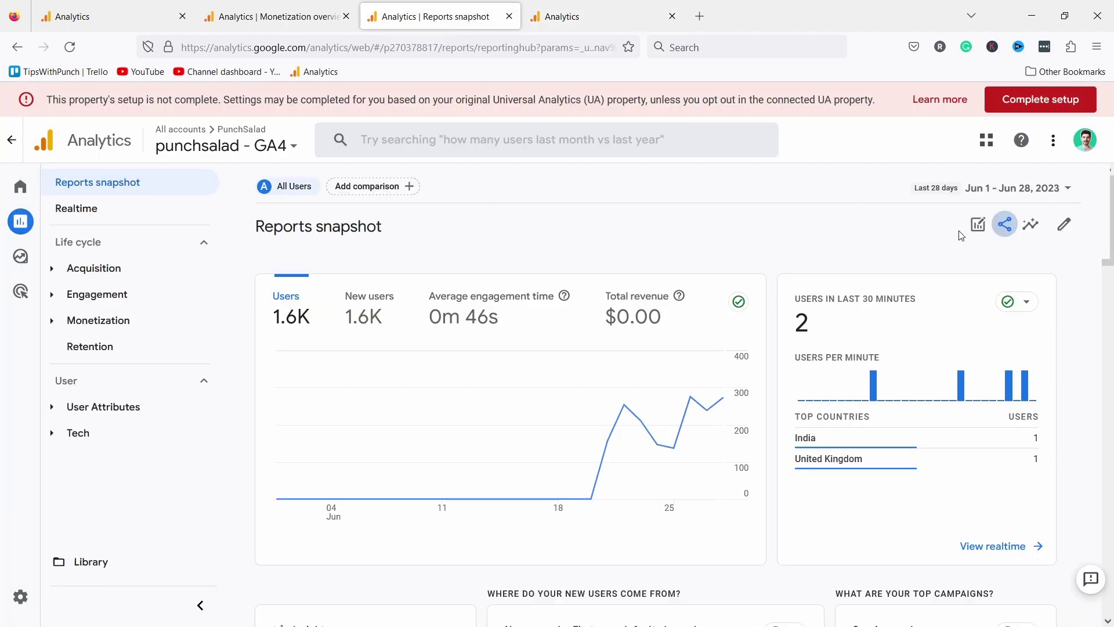
pyautogui.click(1005, 223)
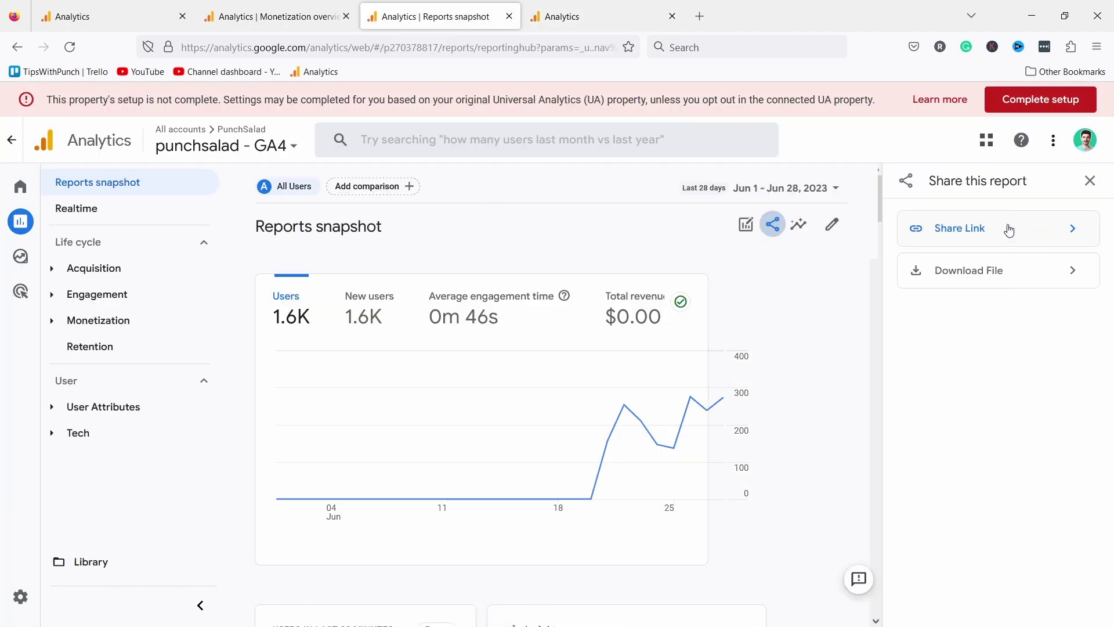
pyautogui.click(970, 232)
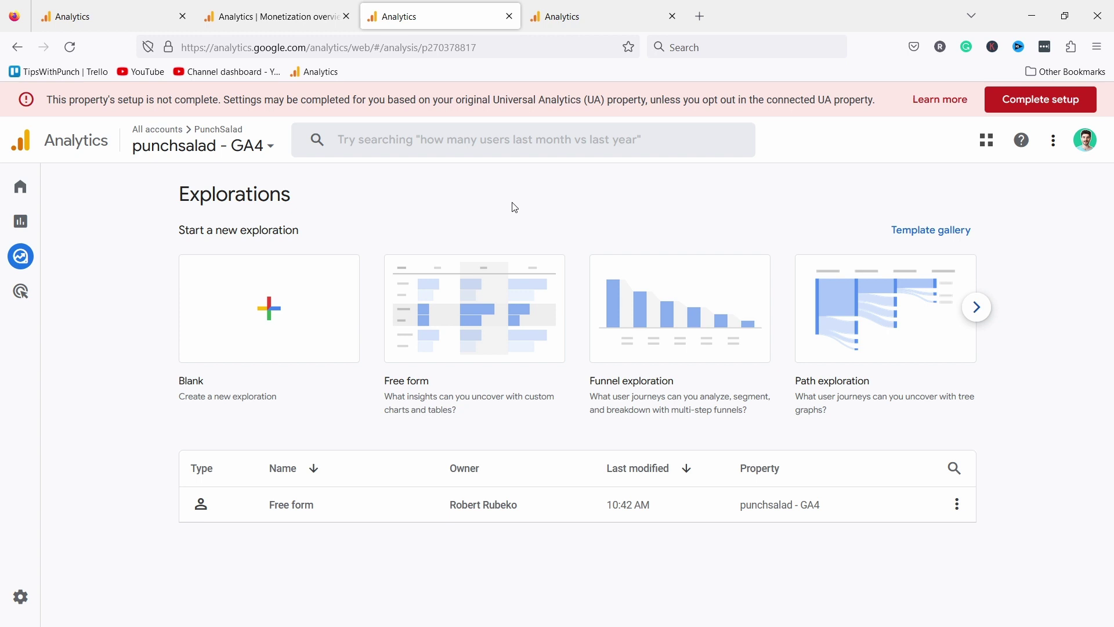
# Open the exploration Template gallery from the Explorations page
pyautogui.click(938, 232)
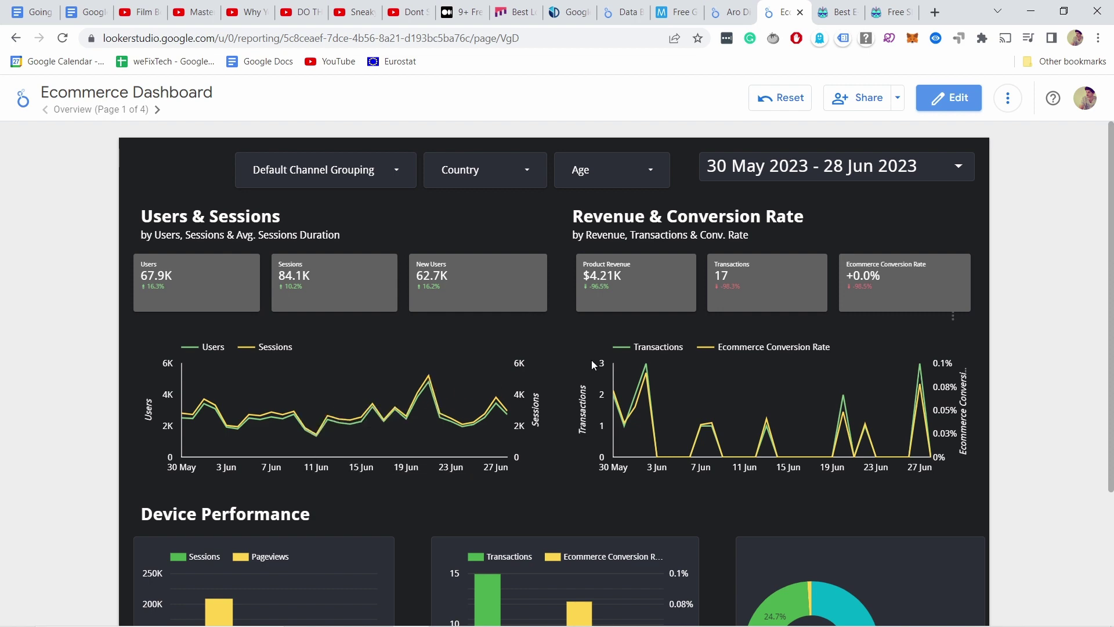
# Scroll the Ecommerce Dashboard down to the Device Performance charts
pyautogui.scroll(-3, 590, 360)
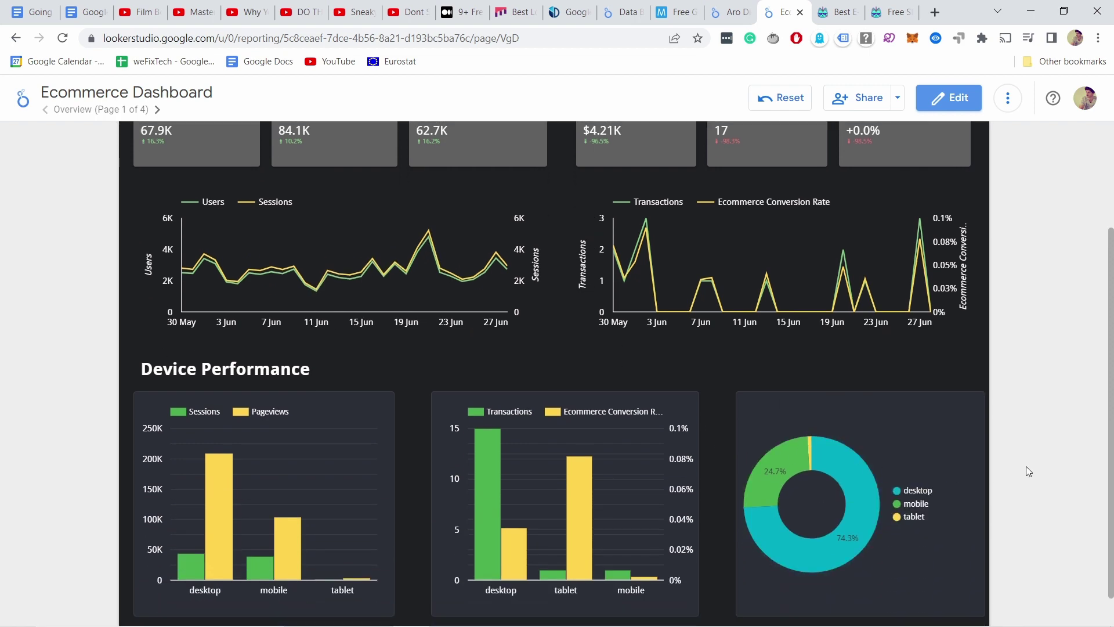